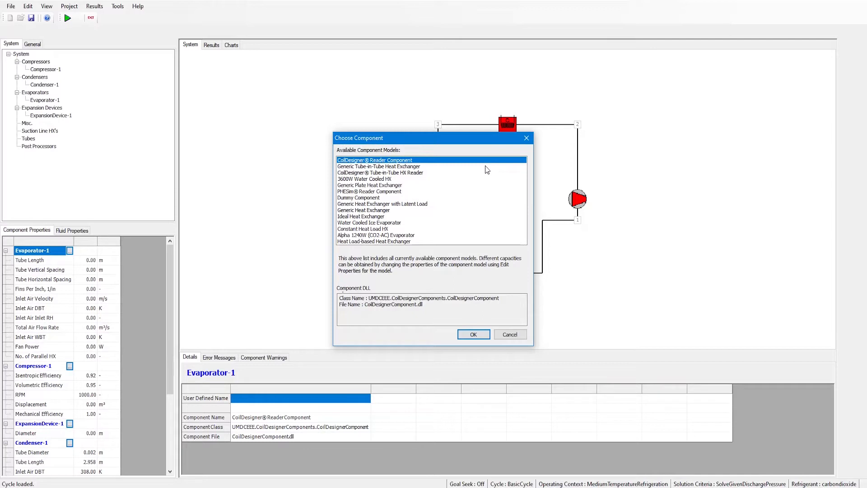
- Use the CoilDesigner Reader Component for the evaporator and load hxtf_R134a_28by3_Evap from the CoilDesigner 4.7 TubeFin samples folder
click(476, 335)
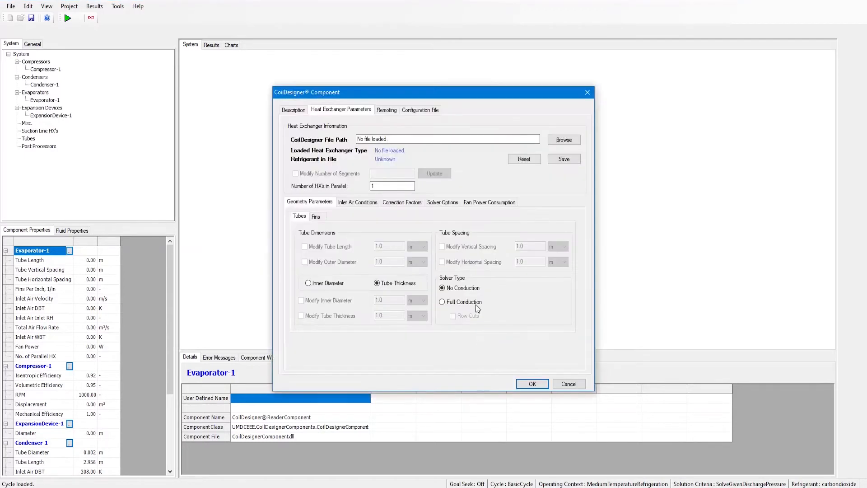
click(564, 140)
click(328, 305)
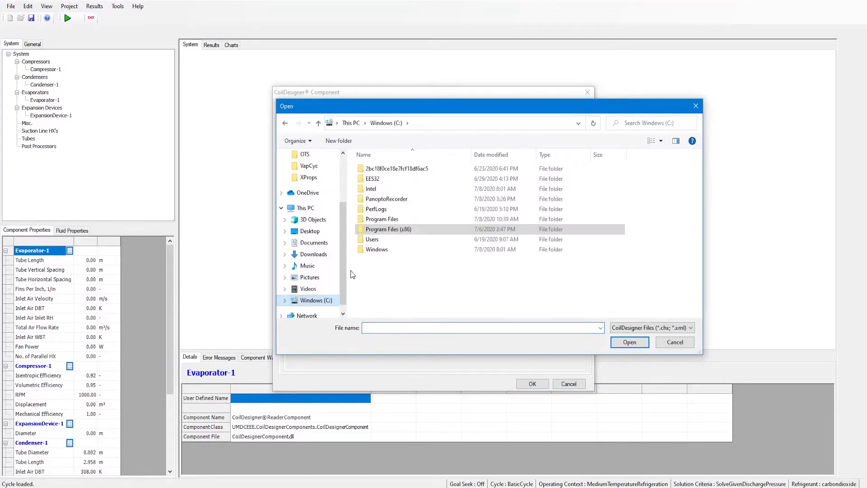
double_click(408, 230)
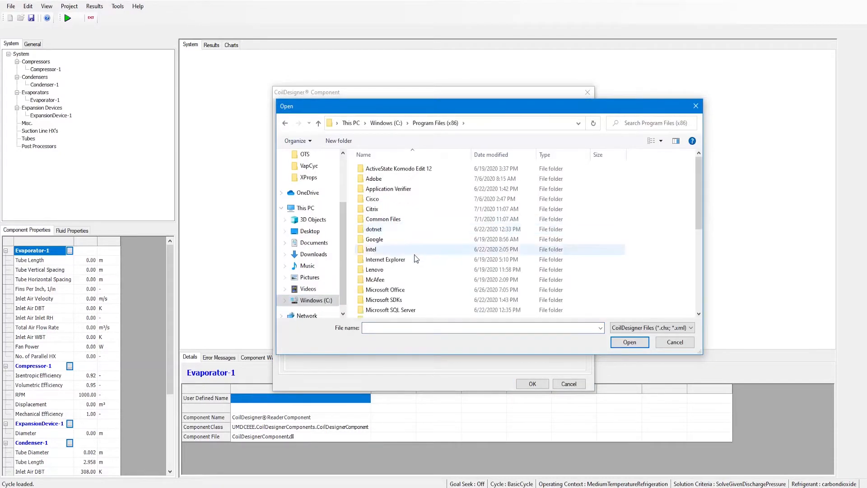
scroll(413, 262, down, 4)
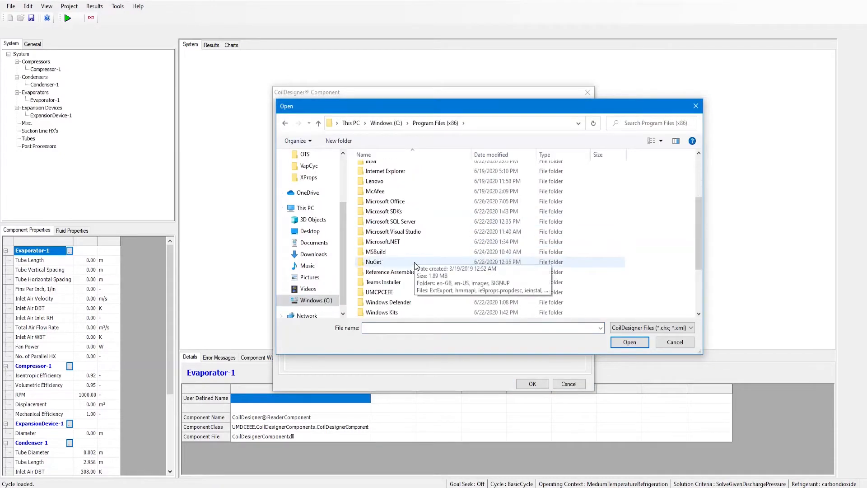
double_click(402, 293)
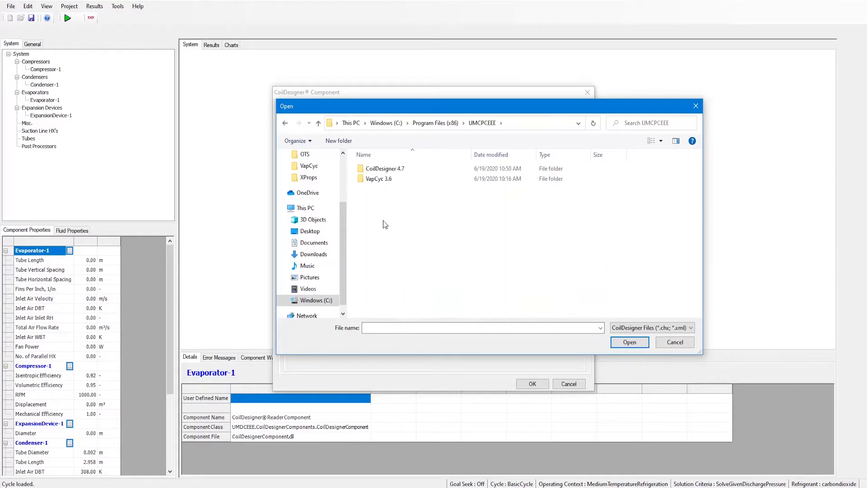
double_click(396, 170)
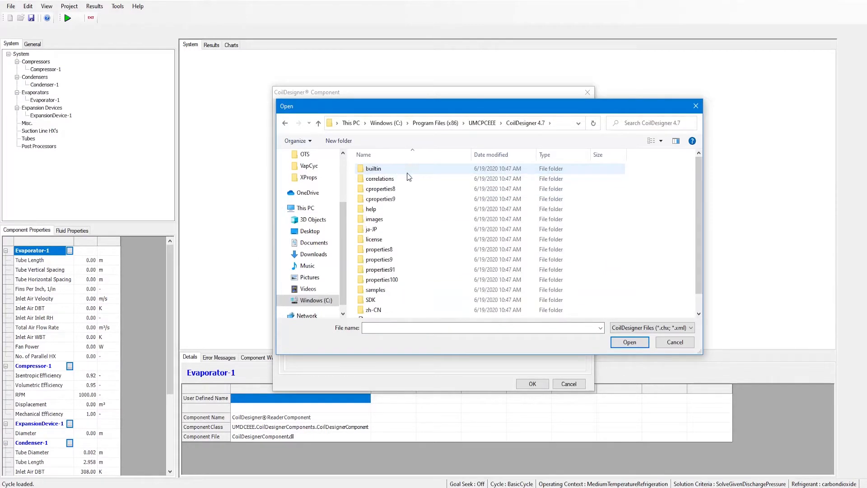
double_click(388, 289)
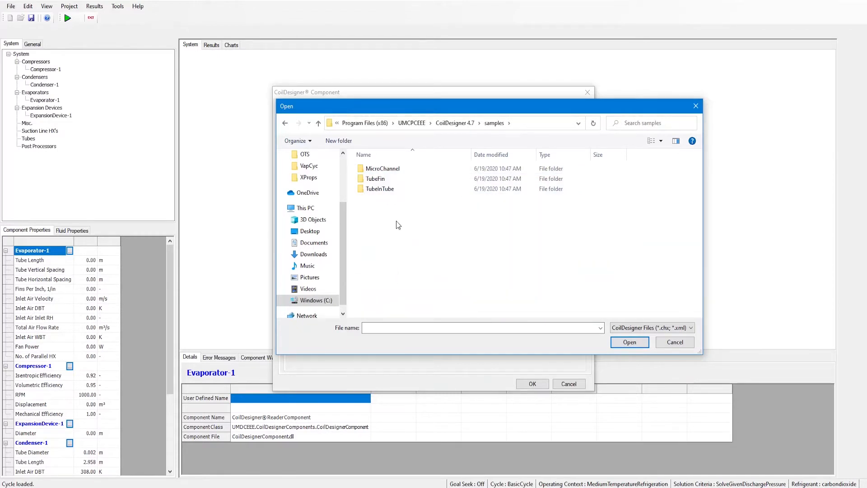
double_click(398, 179)
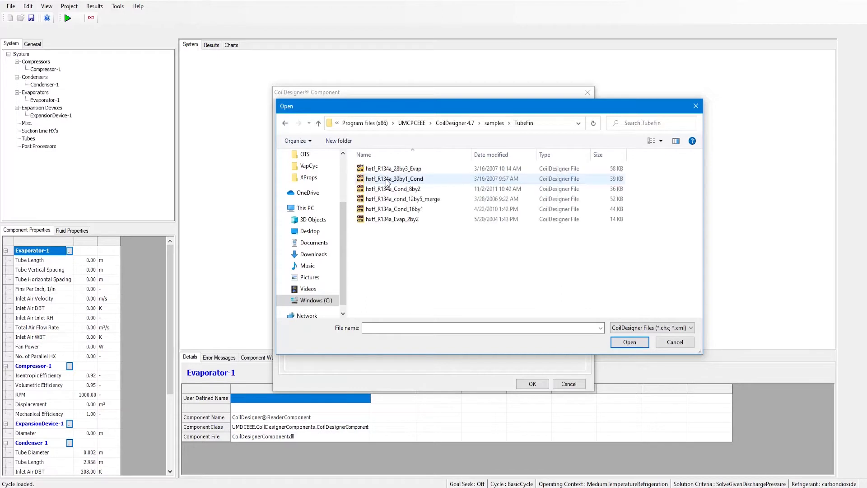
click(417, 171)
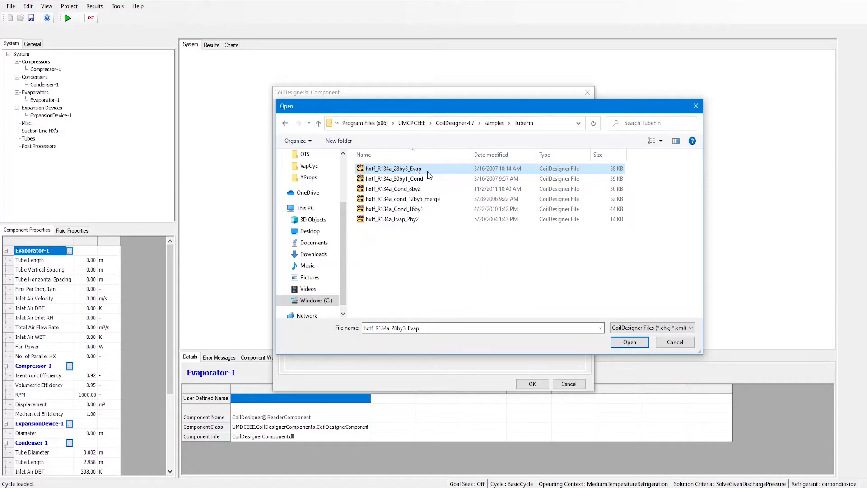
click(623, 342)
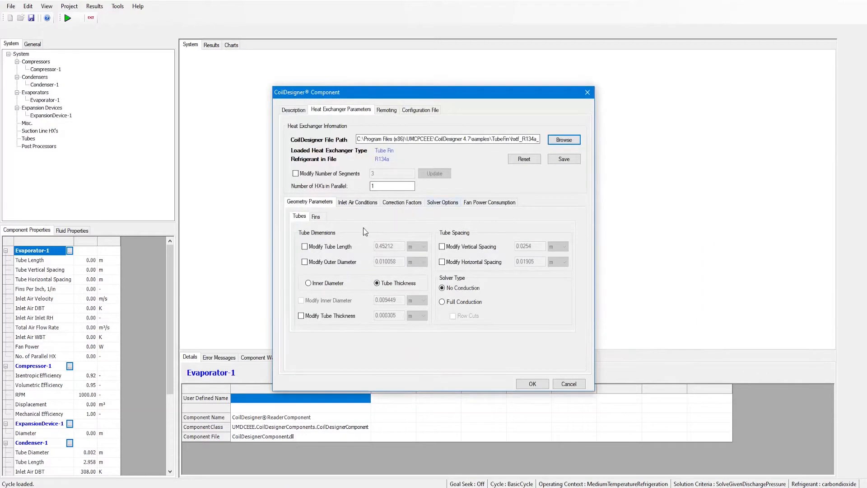
- Review the loaded coil's inlet air conditions, correction factors, solver options and fan power consumption settings
click(361, 203)
click(413, 204)
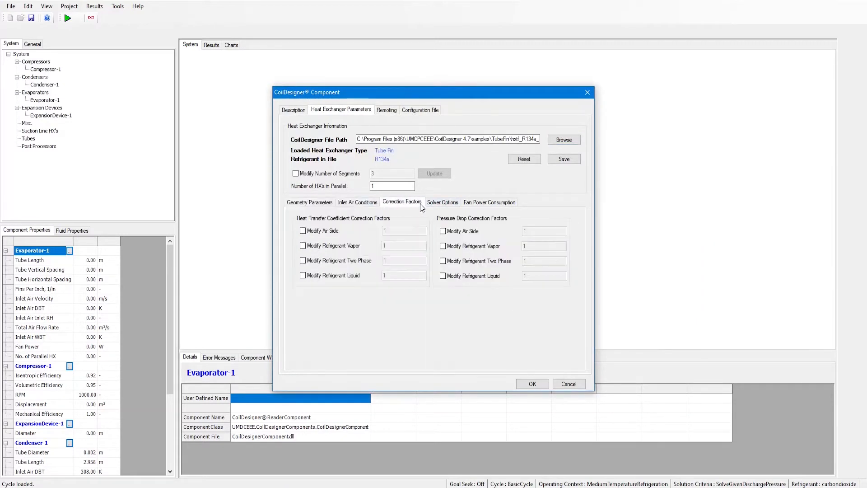
click(443, 204)
click(480, 205)
- Enable modification of the evaporator coil's tube length and set it to 0.45 m
click(324, 204)
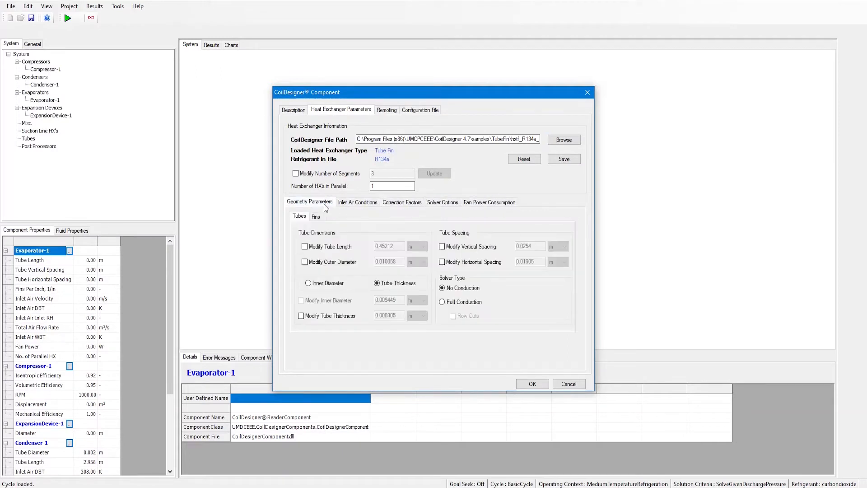
click(329, 249)
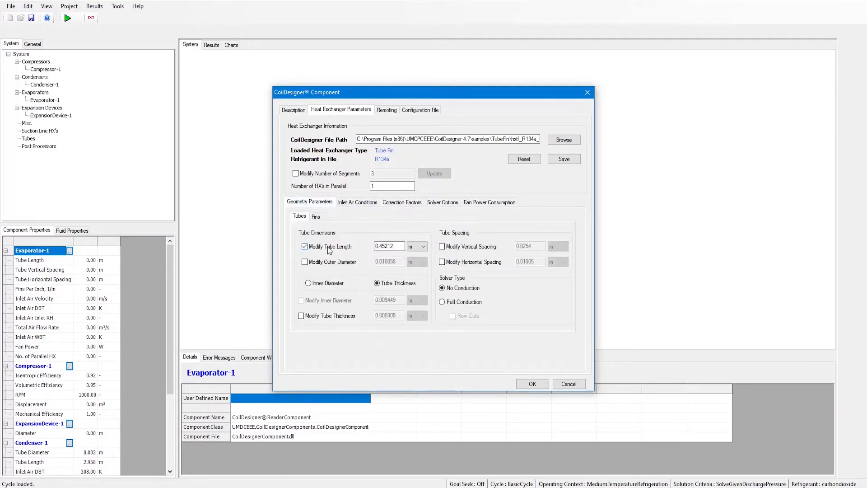
click(396, 246)
key(BackSpace)
key(BackSpace)
key(BackSpace)
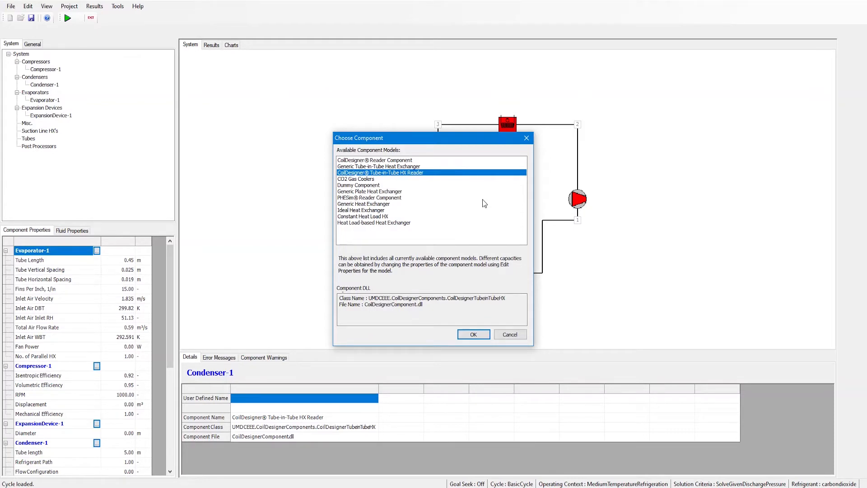
- Use the CoilDesigner Tube-in-Tube HX Reader for the condenser and load R134a-Smooth-Cond from the CoilDesigner 4.7 TubeInTube samples folder
click(474, 334)
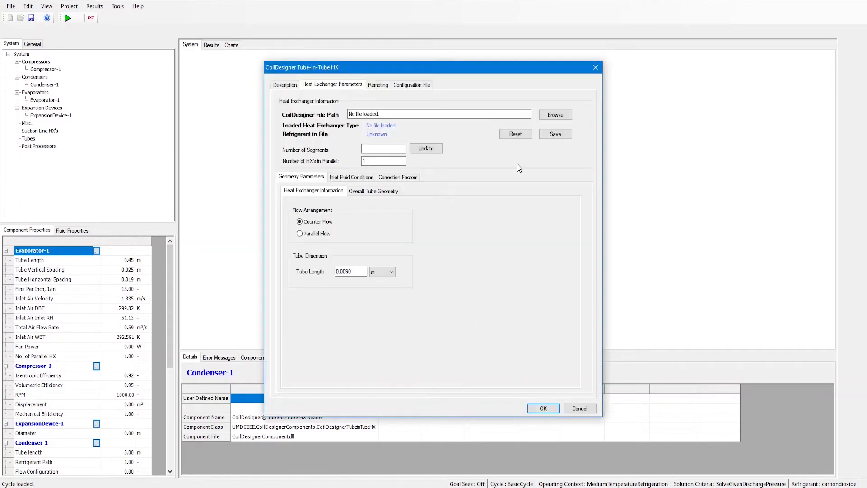
click(555, 115)
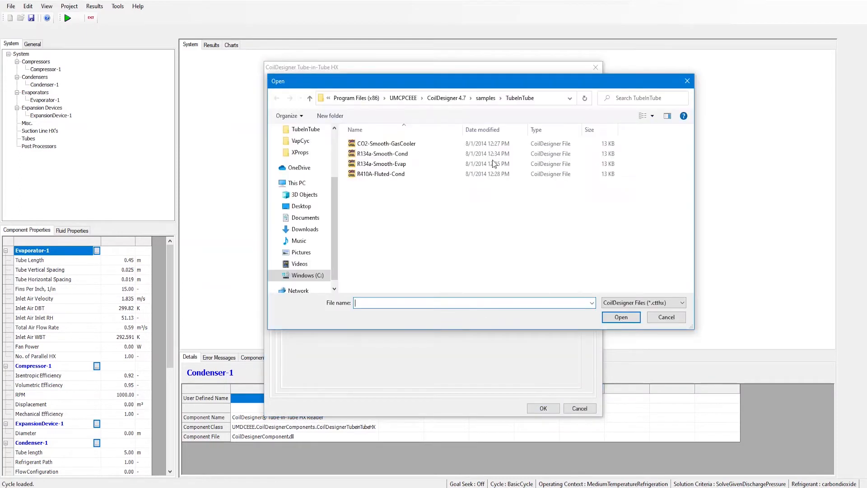
click(314, 277)
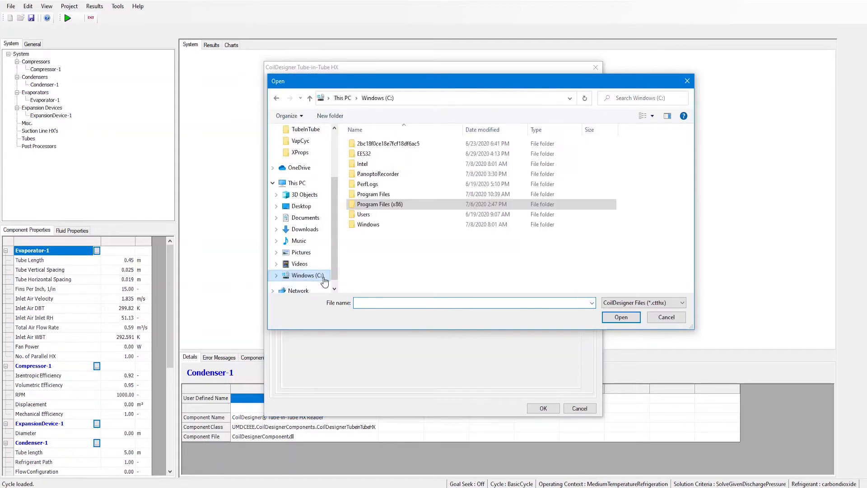
double_click(402, 205)
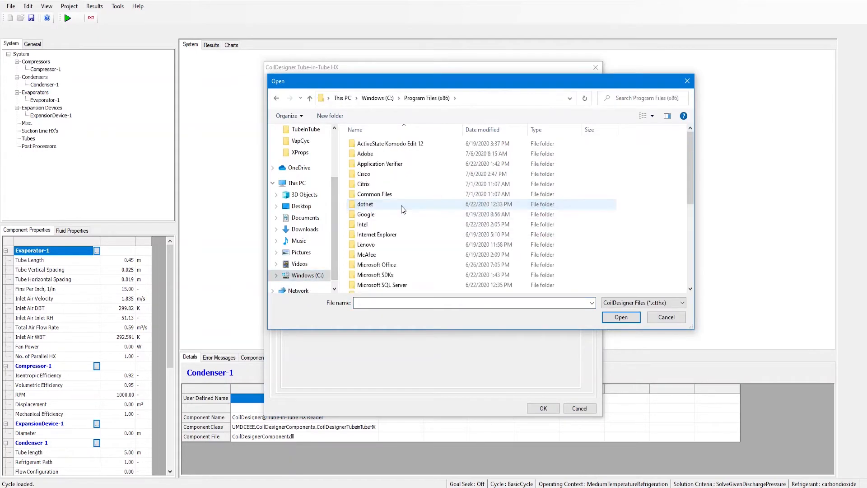
scroll(414, 259, down, 2)
scroll(407, 261, down, 1)
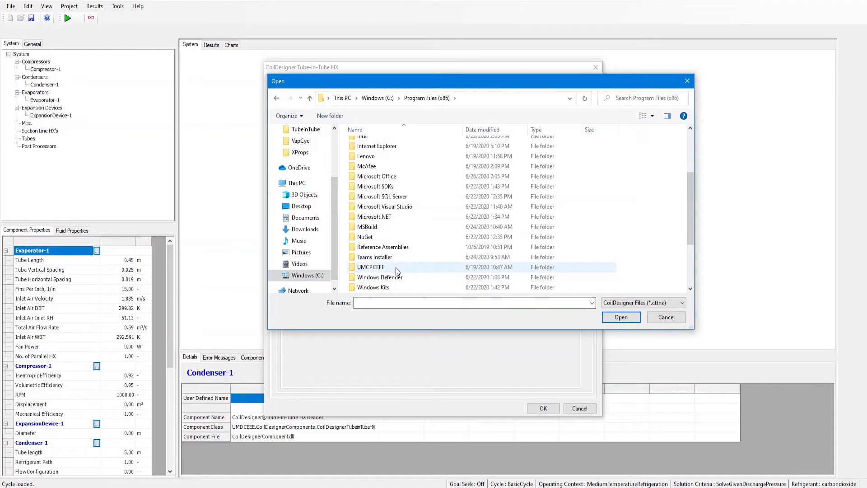
double_click(395, 267)
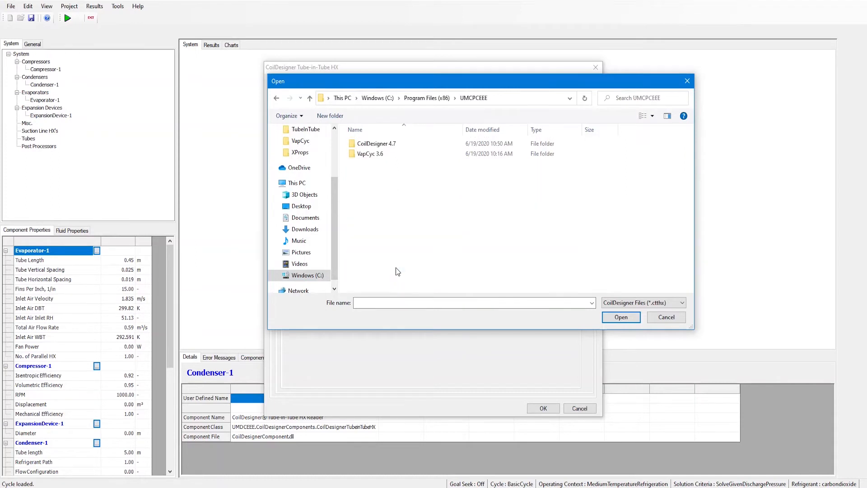
double_click(382, 144)
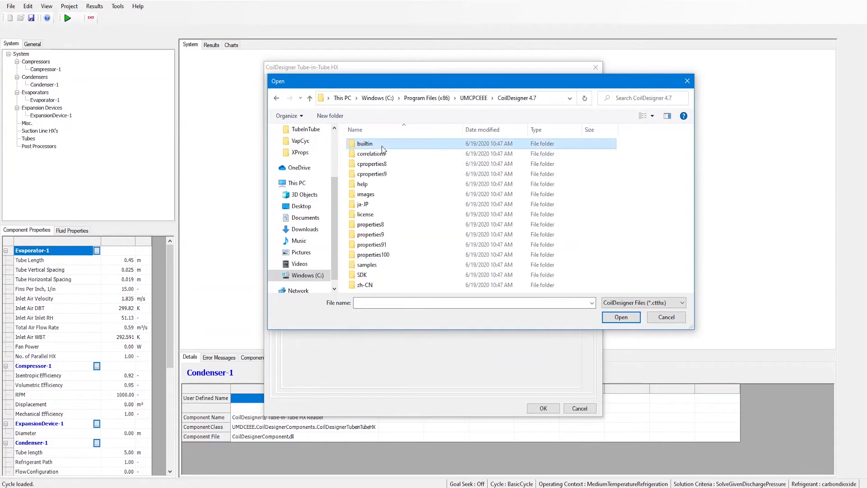
double_click(379, 267)
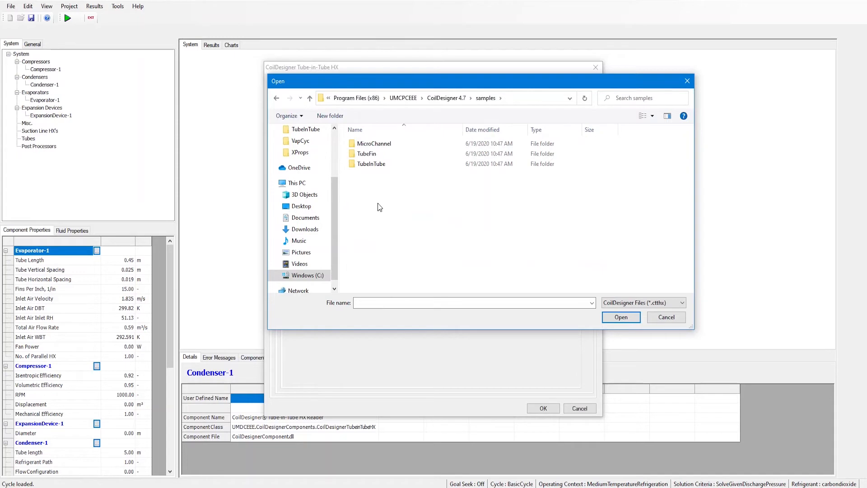
double_click(382, 165)
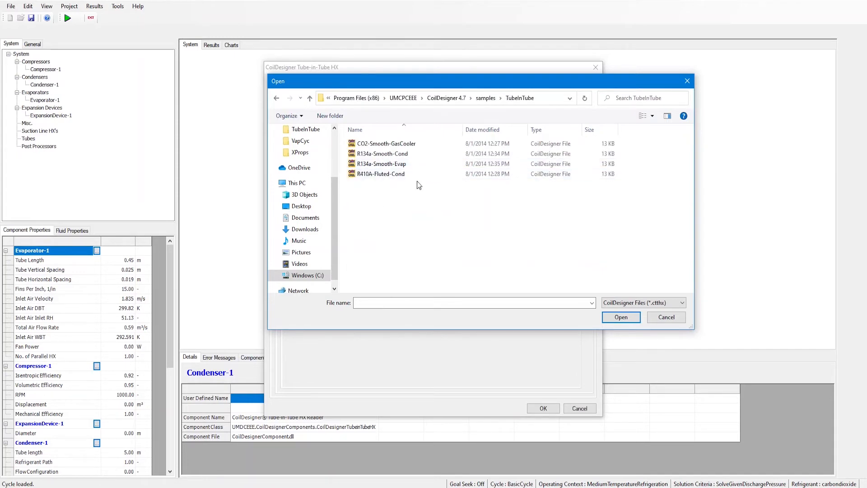
click(422, 154)
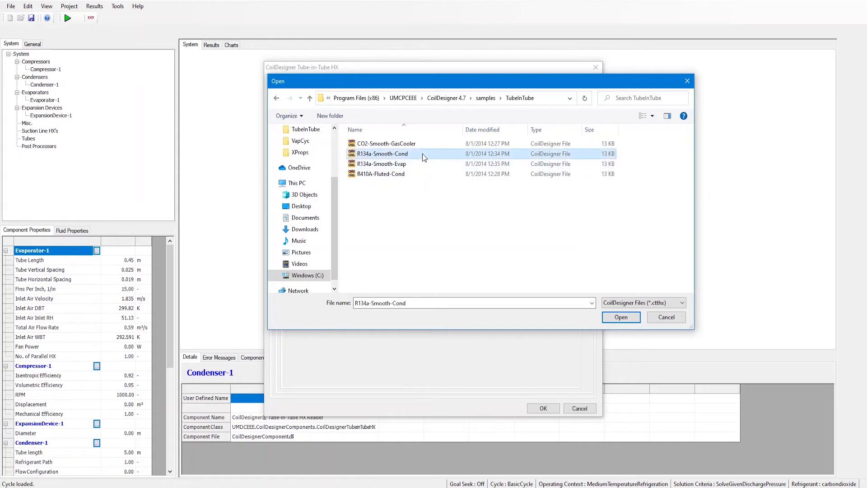
click(627, 316)
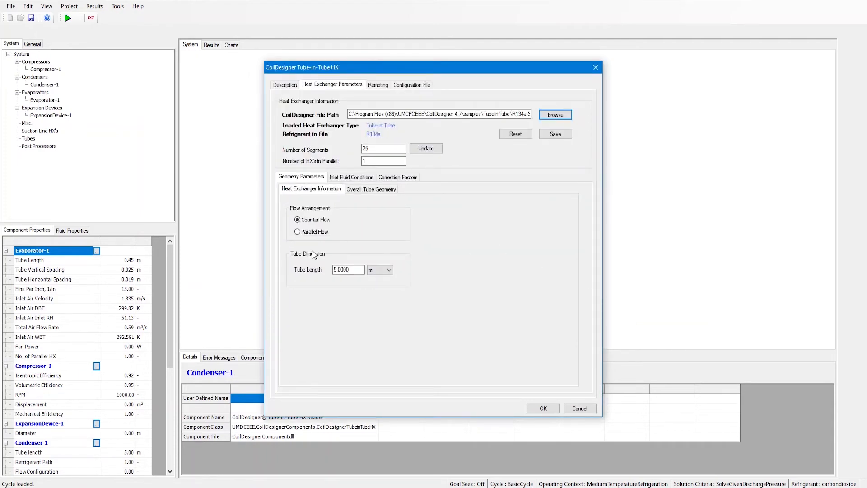
click(377, 150)
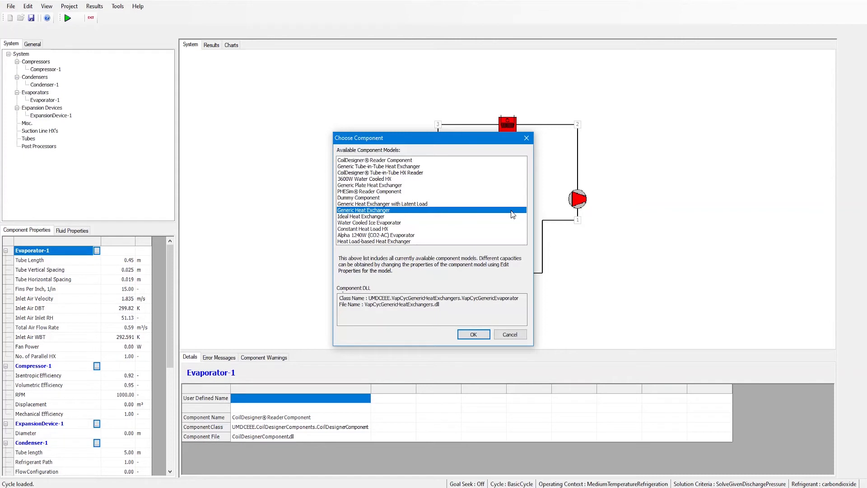
- Choose the Generic Heat Exchanger model for the evaporator with pre-sized capacities, and review its material properties and heat transfer coefficients
click(481, 335)
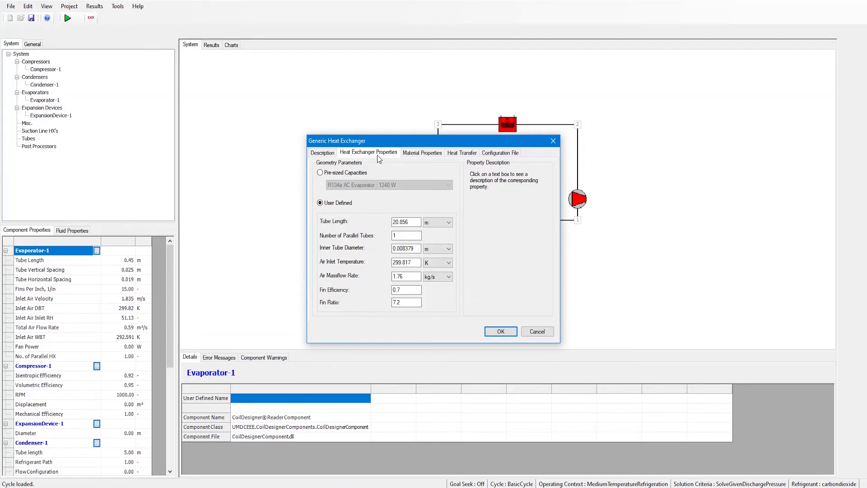
click(357, 174)
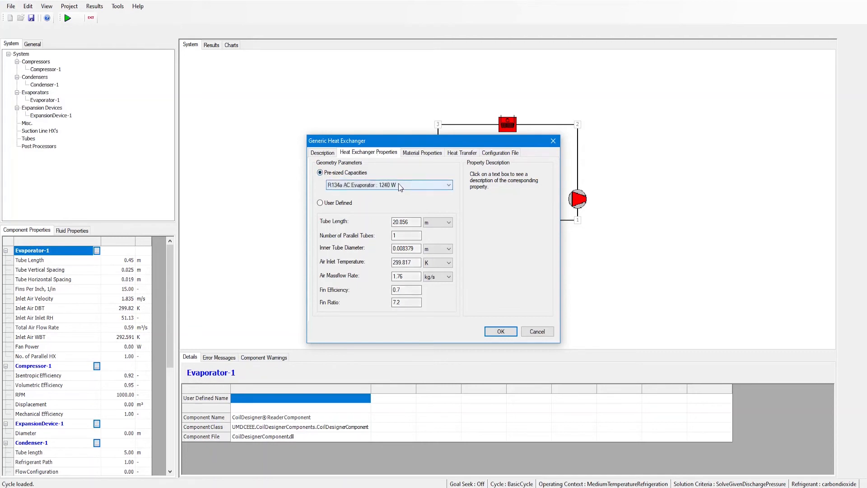
click(398, 187)
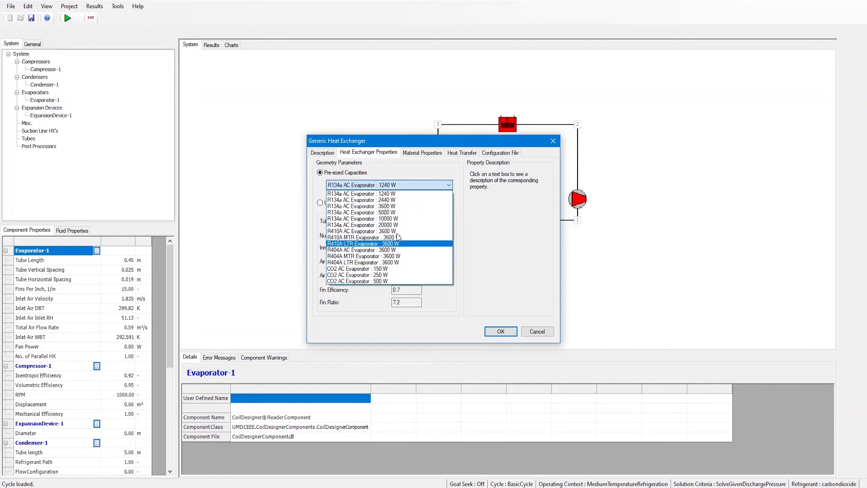
click(405, 163)
click(422, 153)
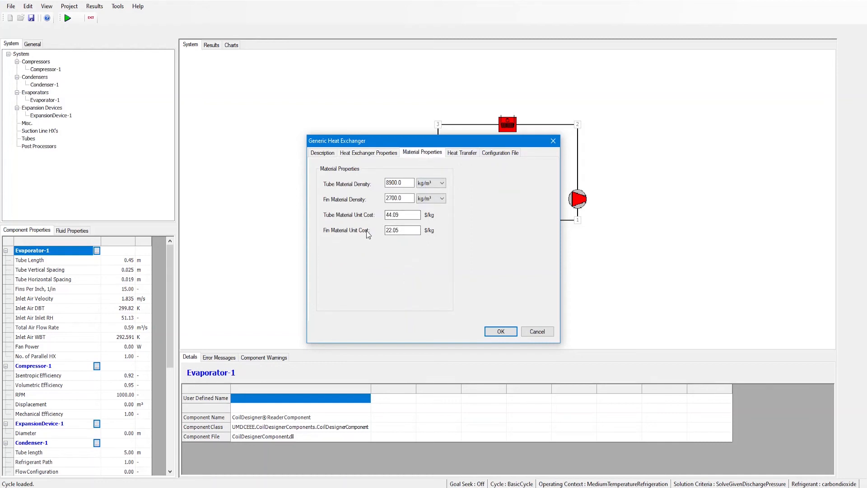
click(462, 154)
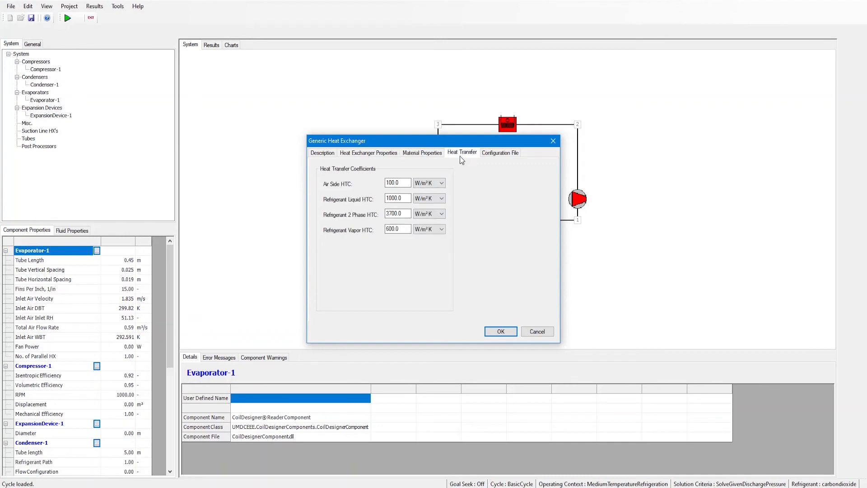